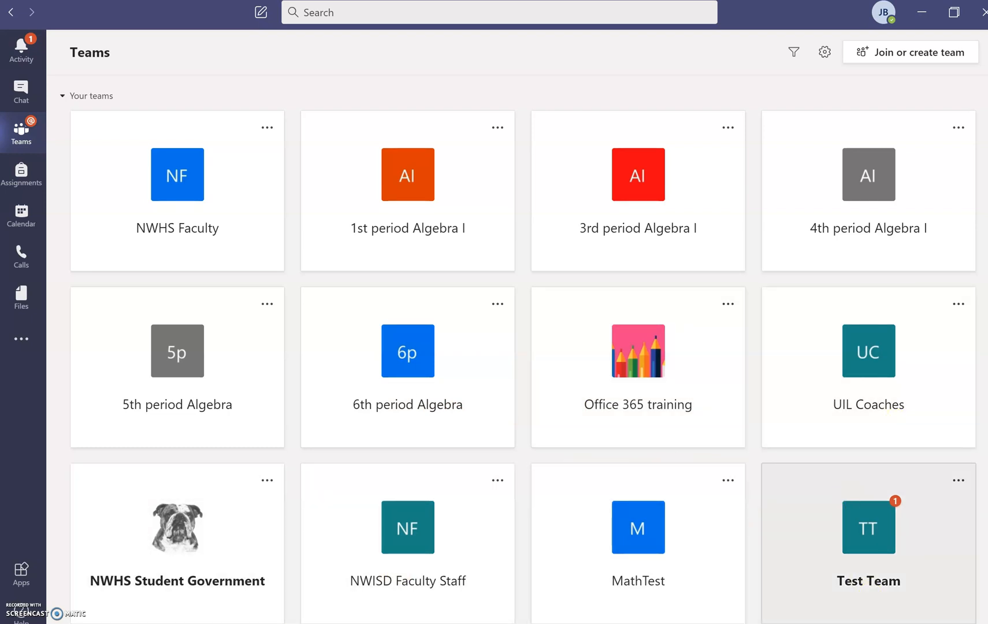
- Open the Test Team's assignments and start a new assignment
left_click(864, 538)
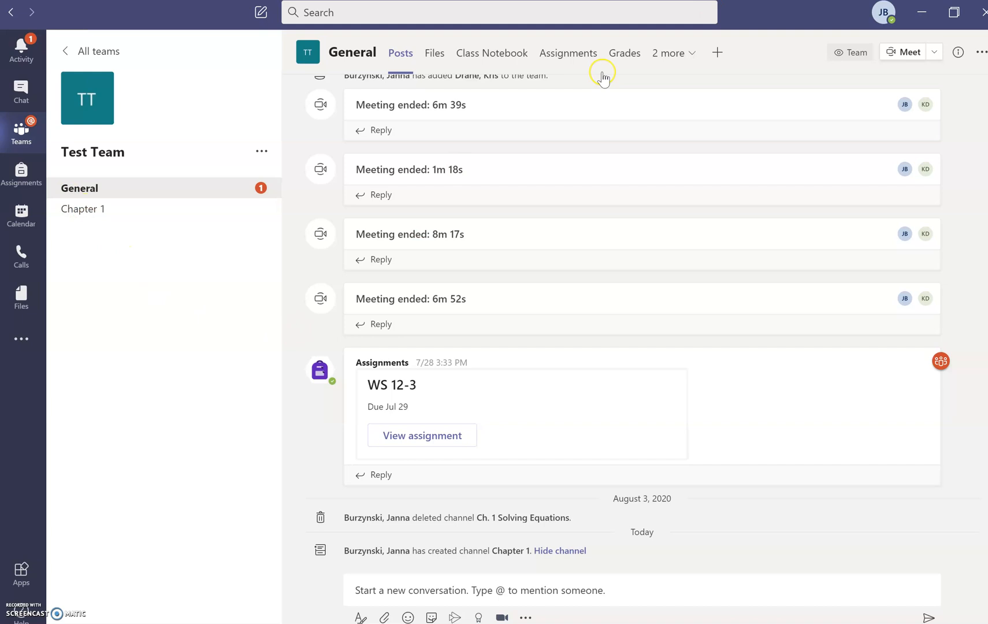
left_click(570, 53)
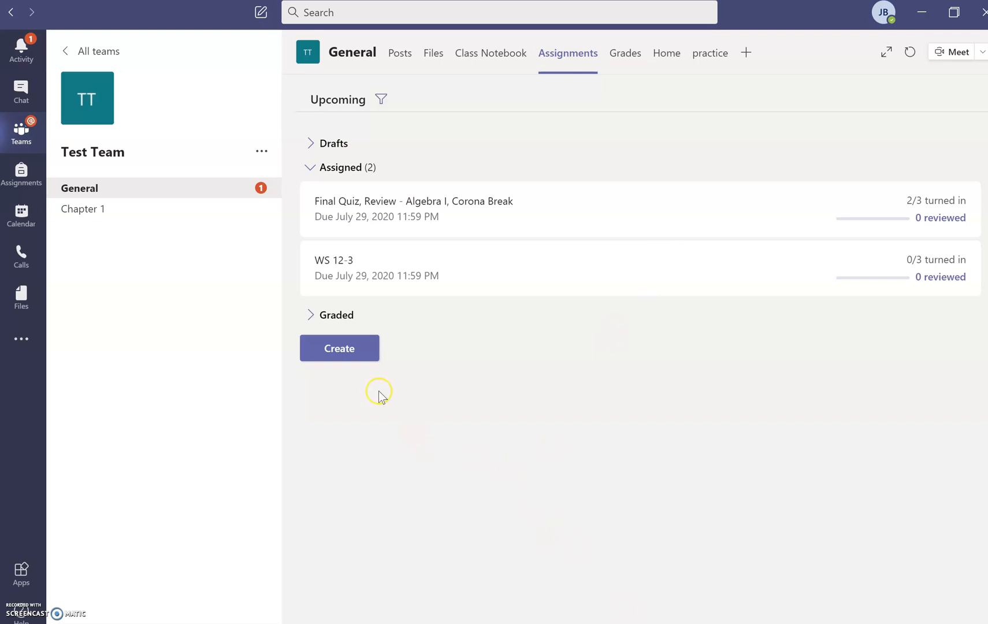
left_click(325, 347)
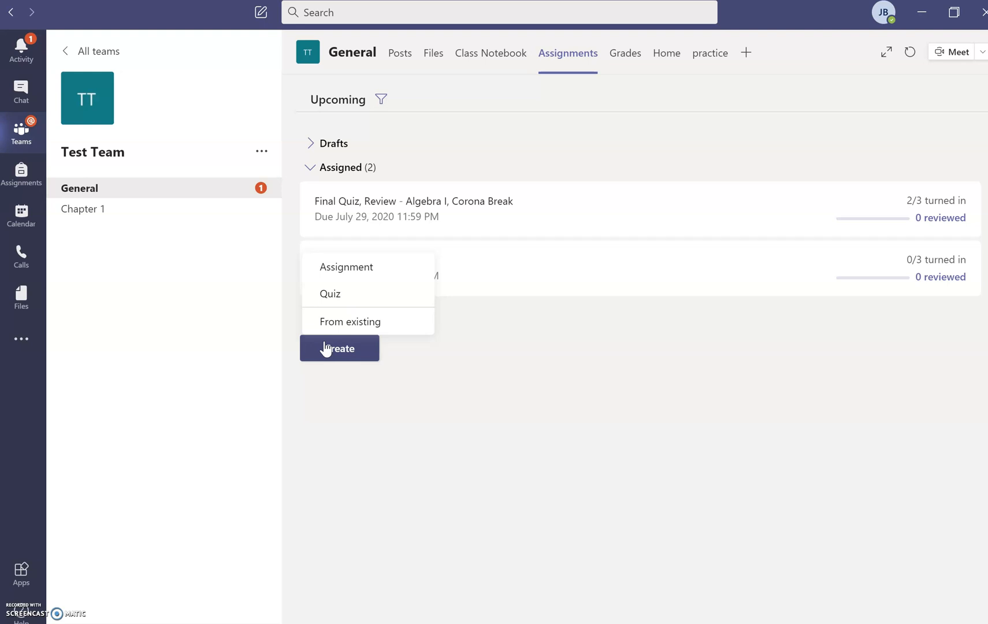
left_click(323, 267)
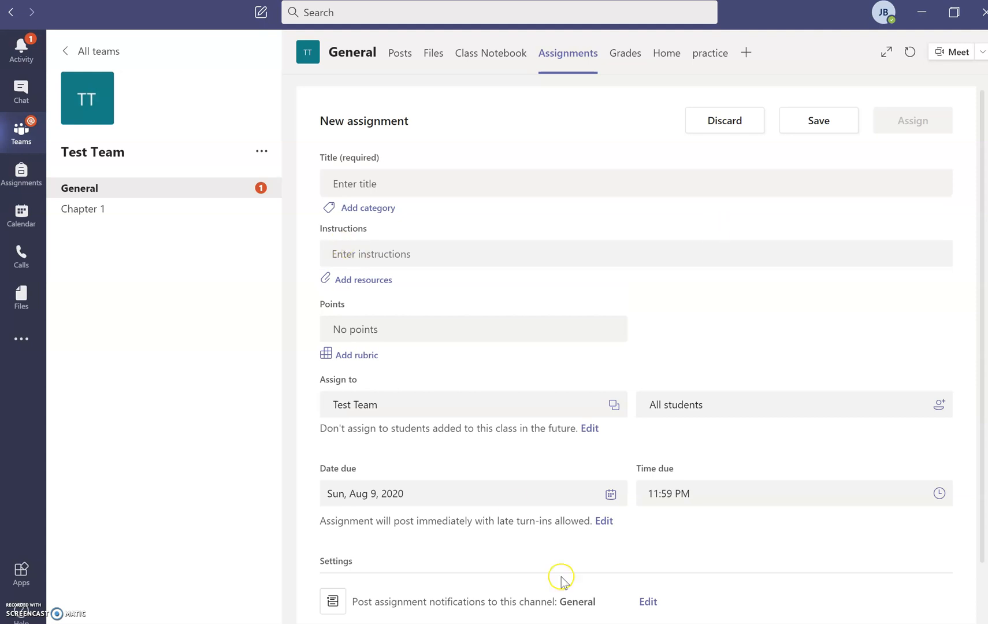
- Title the assignment "WS 1-1, Evaluating Expressions"
left_click(379, 177)
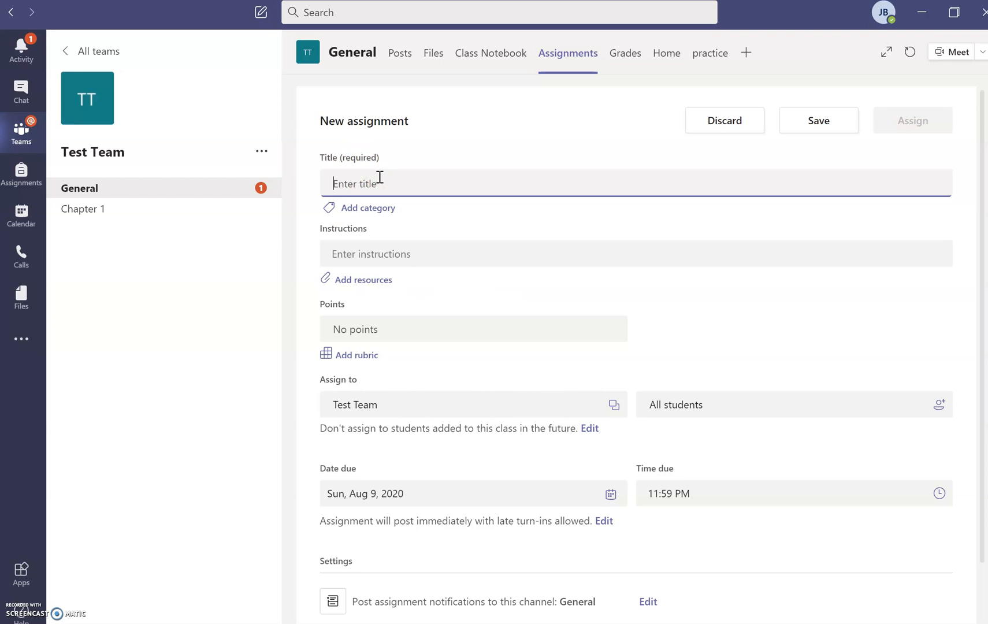
type("WS 1-1")
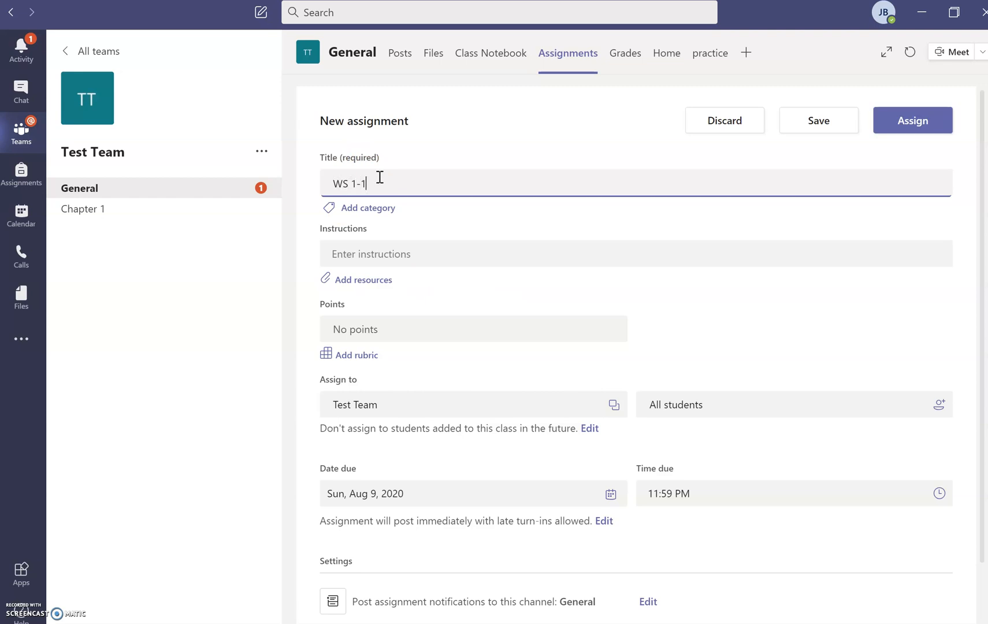
type(", Evaluating Expressions")
- Enter "Watch Notes for Lesson 1-1 on YouTube" as the first line of the assignment instructions
left_click(374, 254)
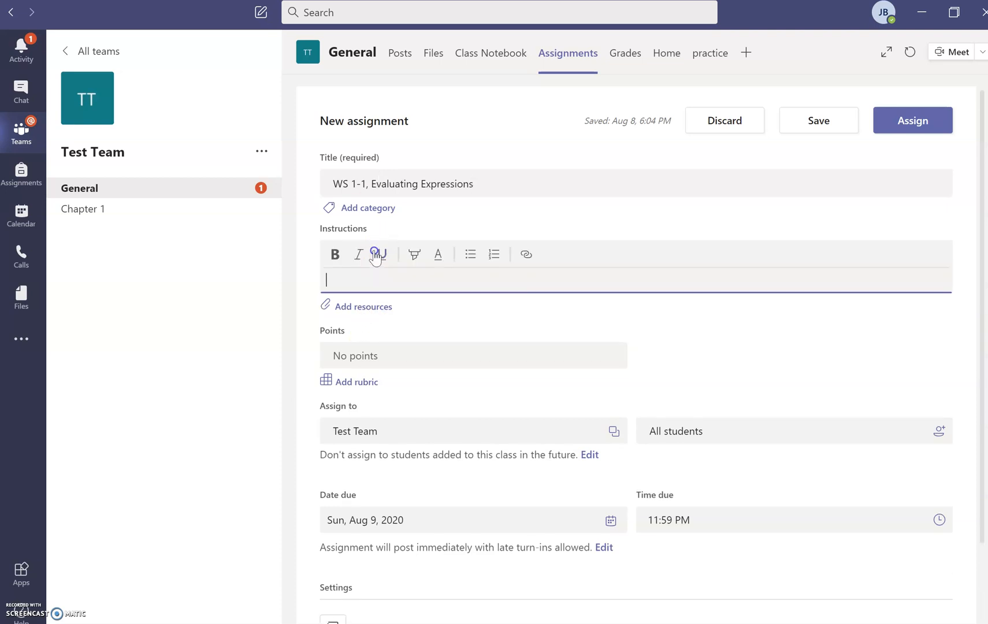
left_click(374, 283)
left_click(382, 283)
type("Watch Notes for Lesson 1-1")
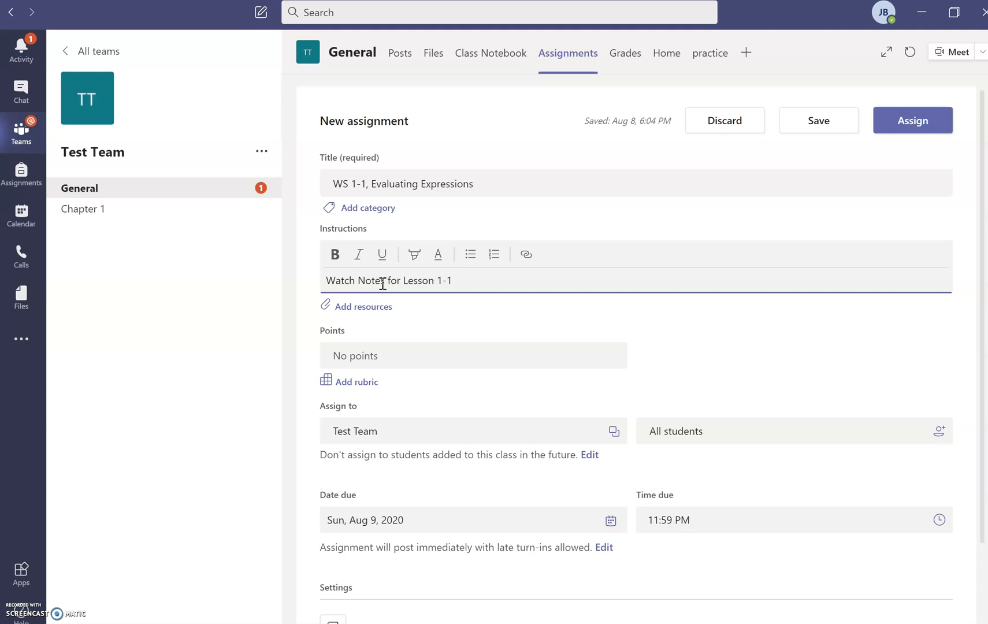
left_click(381, 284)
type("on Y")
key("BackSpace")
key("BackSpace")
key("BackSpace")
key("BackSpace")
left_click(483, 279)
type("on YouTube")
key("Return")
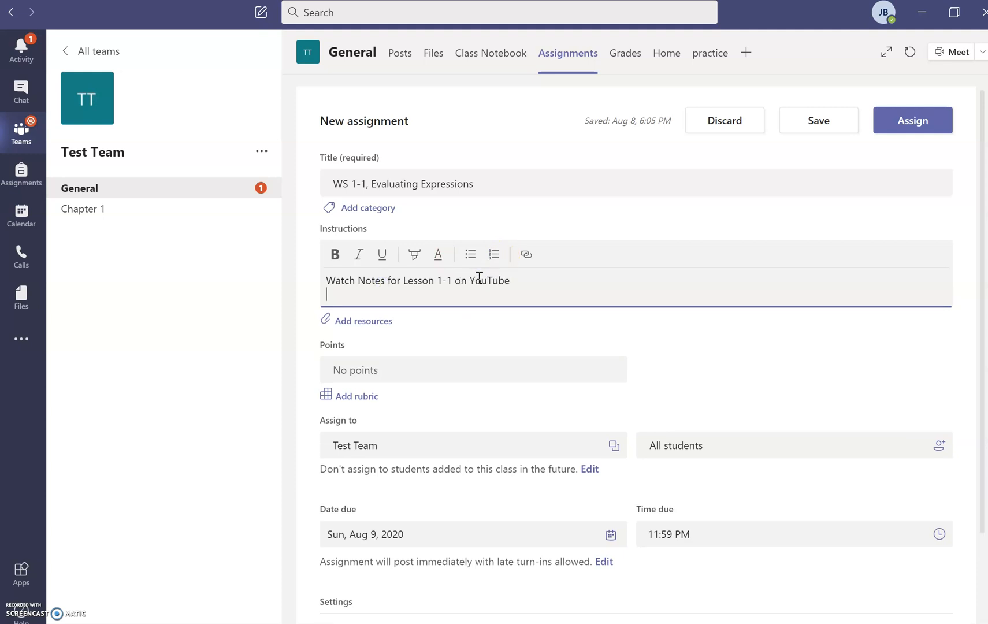
- Add the instruction lines "Complete WS 1-1" and "Turn in WS 1-1 through Teams"
type("Complete WS 1-1")
key("Return")
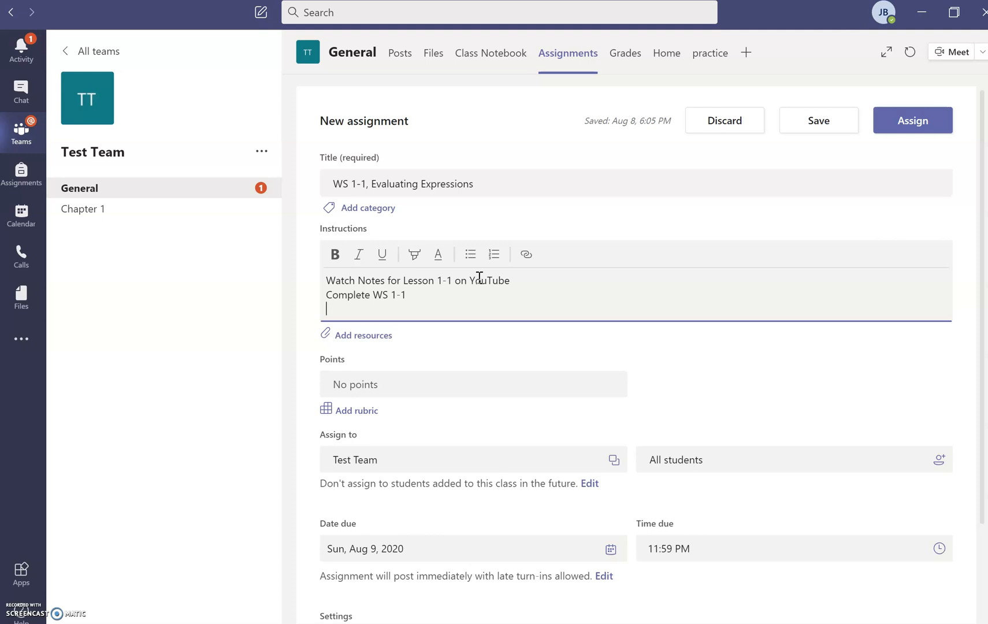
type("Turn in WS 1-1 through Teams")
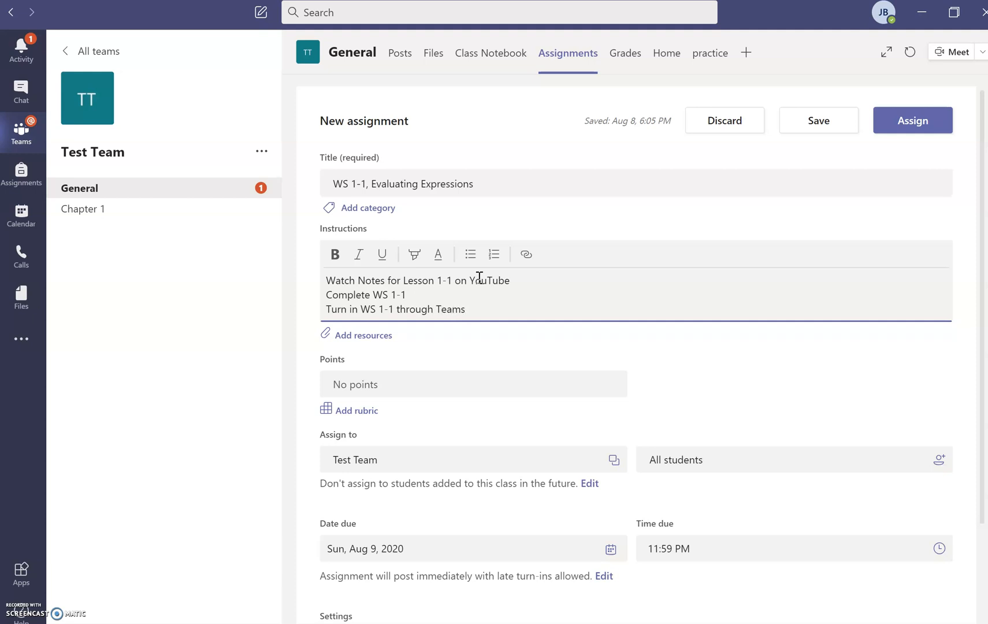
- Attach "WS 1-1 Foundations of Algebra.pdf" from the computer's Desktop as an assignment resource
left_click(375, 340)
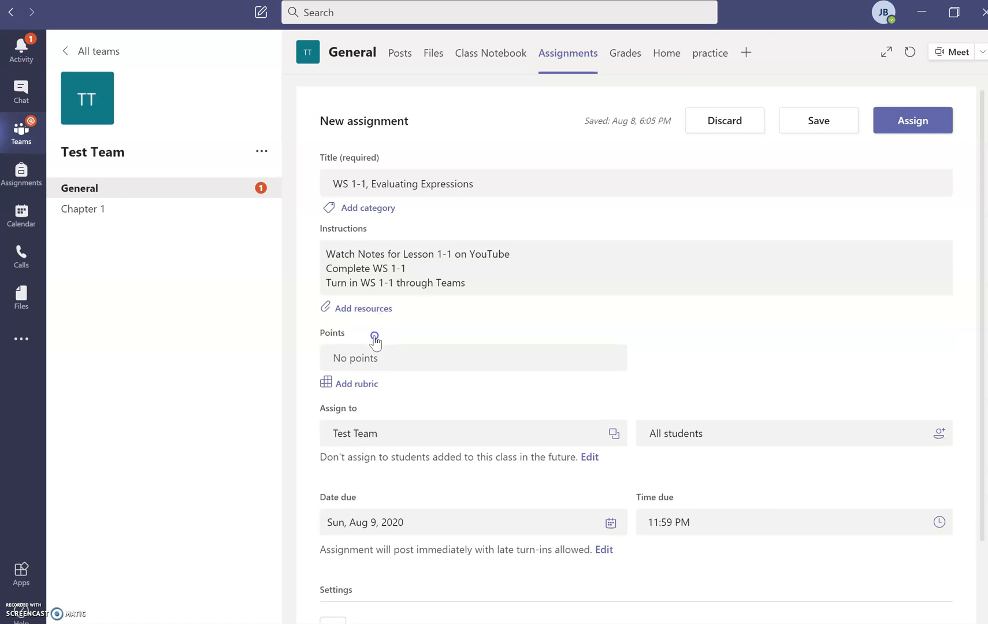
left_click(378, 305)
left_click(345, 310)
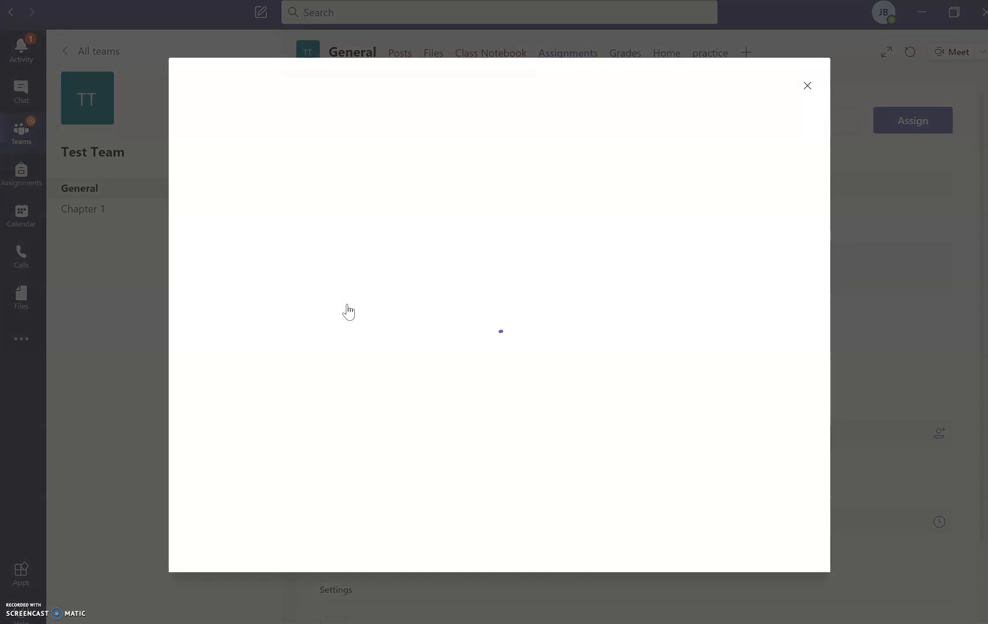
left_click(419, 392)
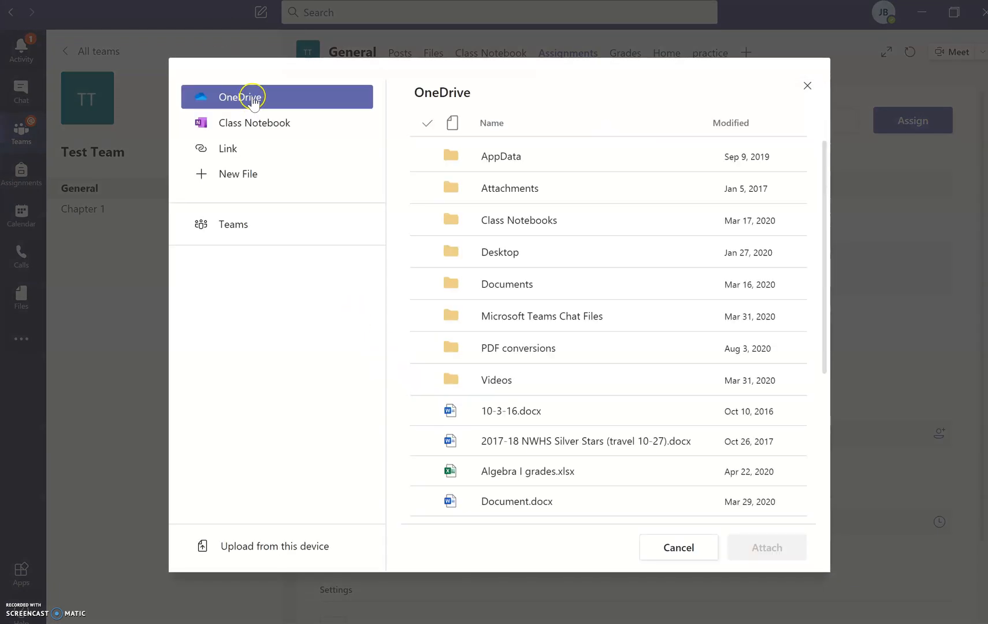
left_click(250, 126)
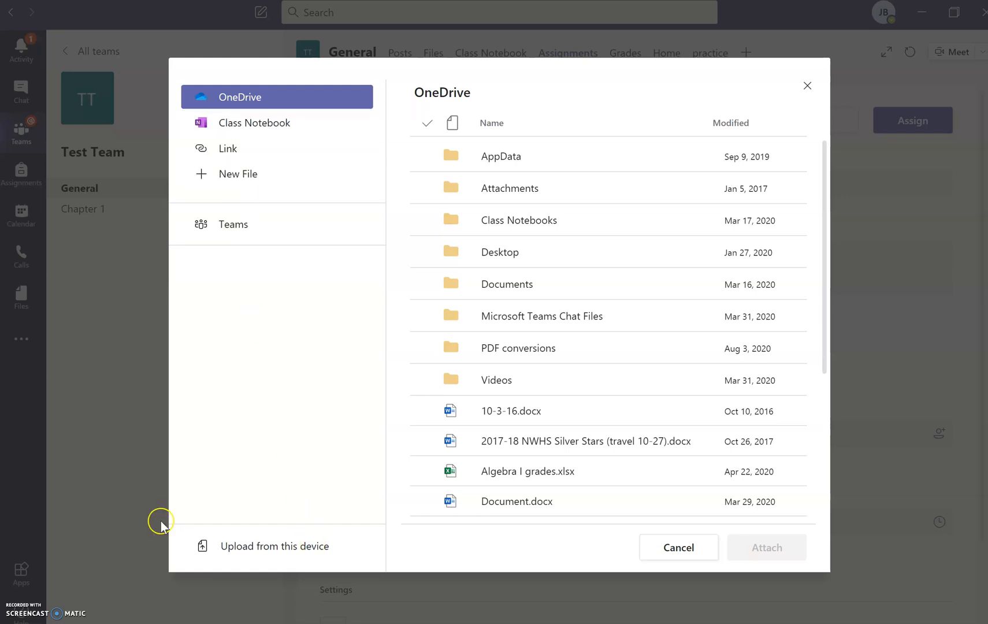
left_click(287, 551)
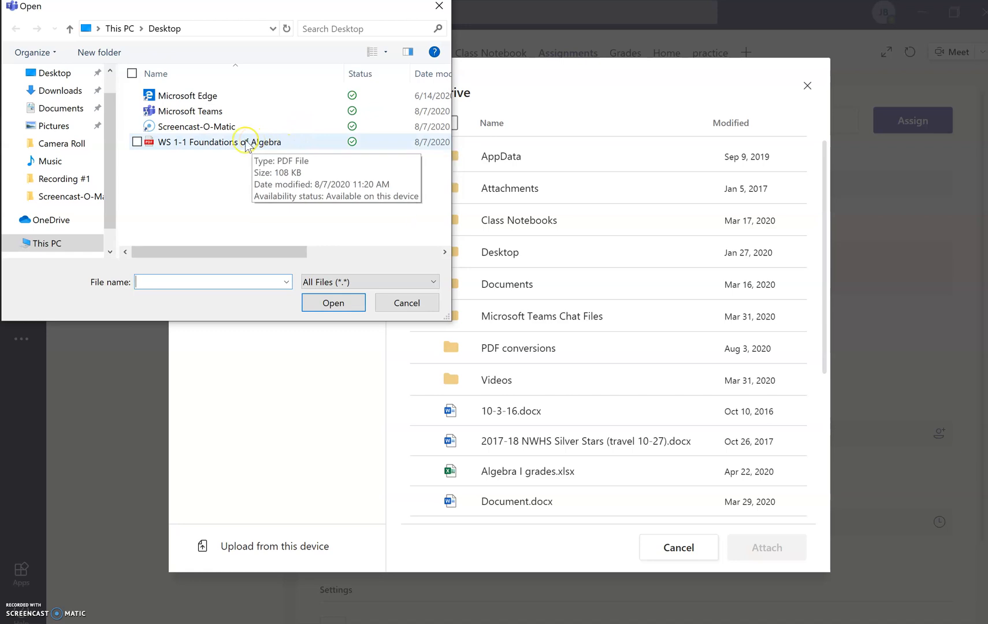
left_click(184, 144)
double_click(184, 144)
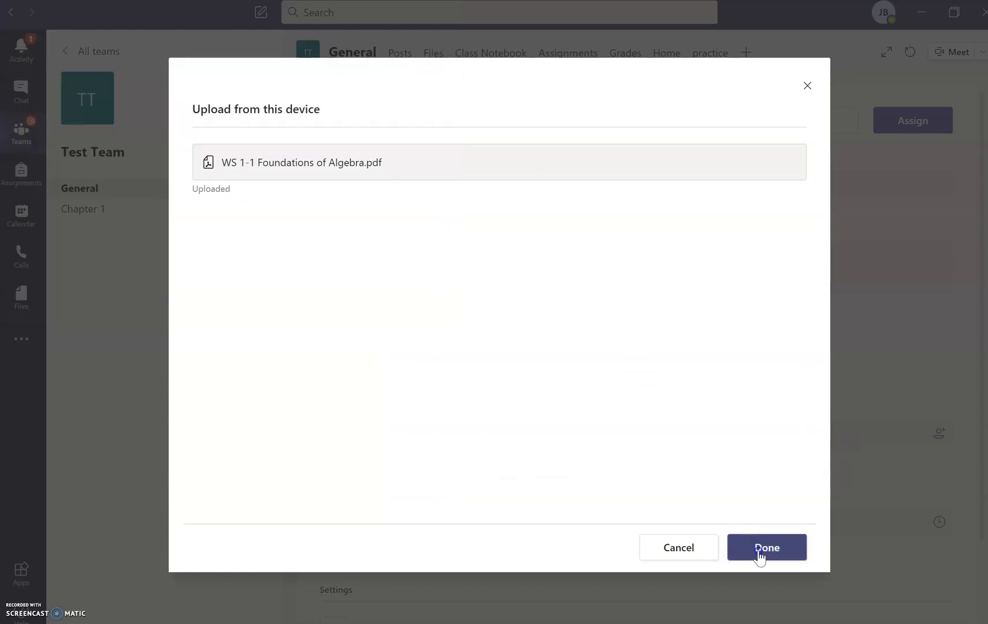
left_click(759, 554)
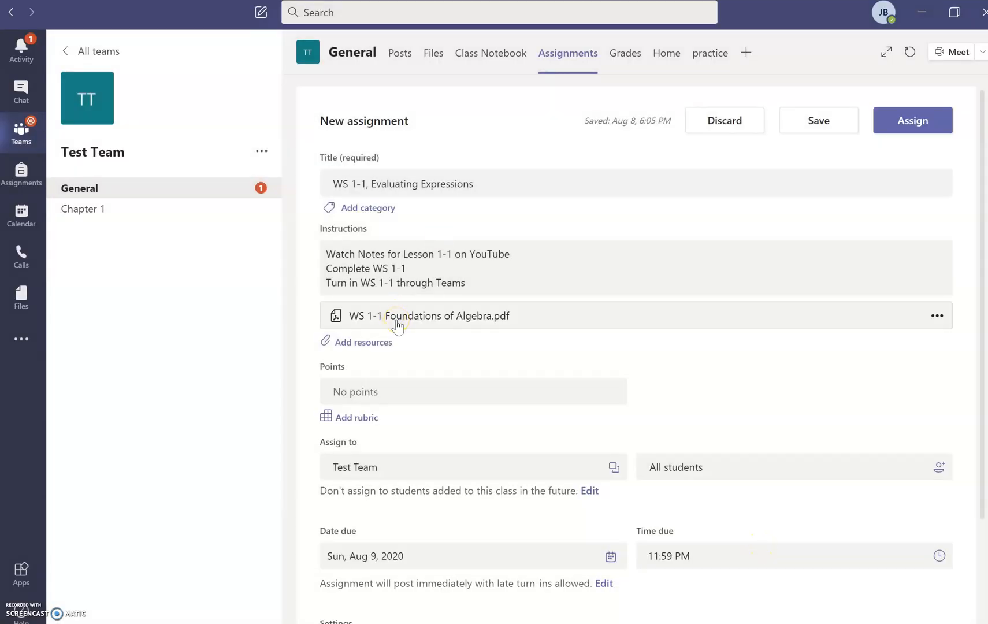
- Set the assignment's points to 100
left_click(397, 395)
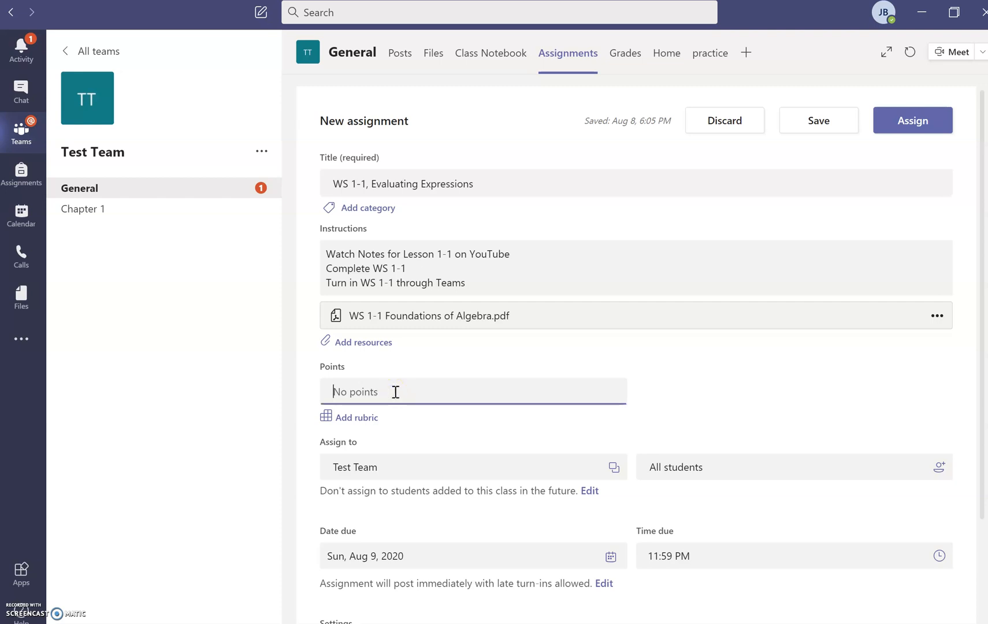
type("100")
left_click(467, 403)
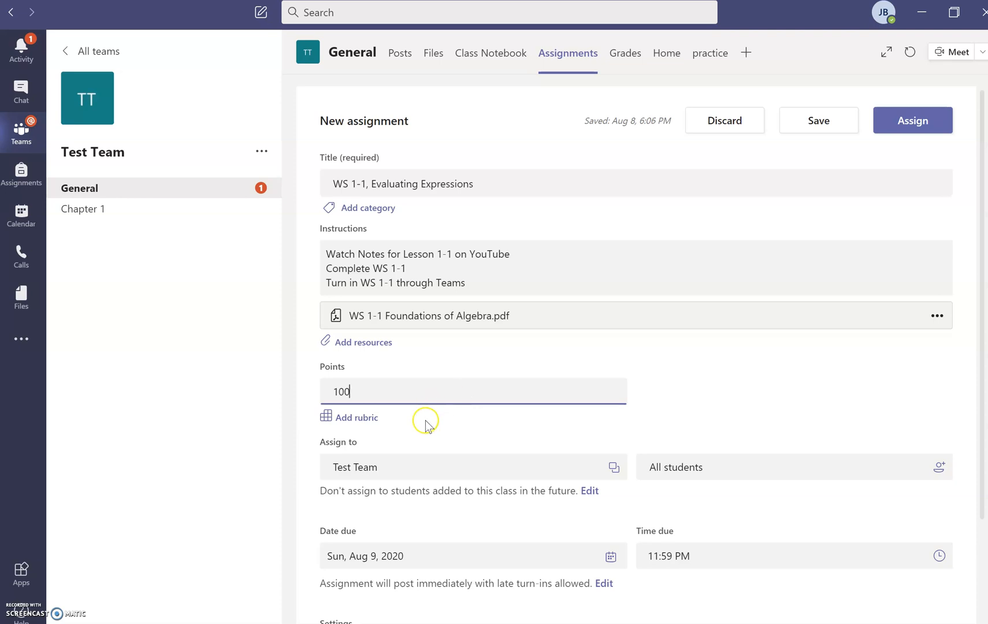
- Review the grading criteria of the first Corona Rubric in the list of saved rubrics
left_click(373, 421)
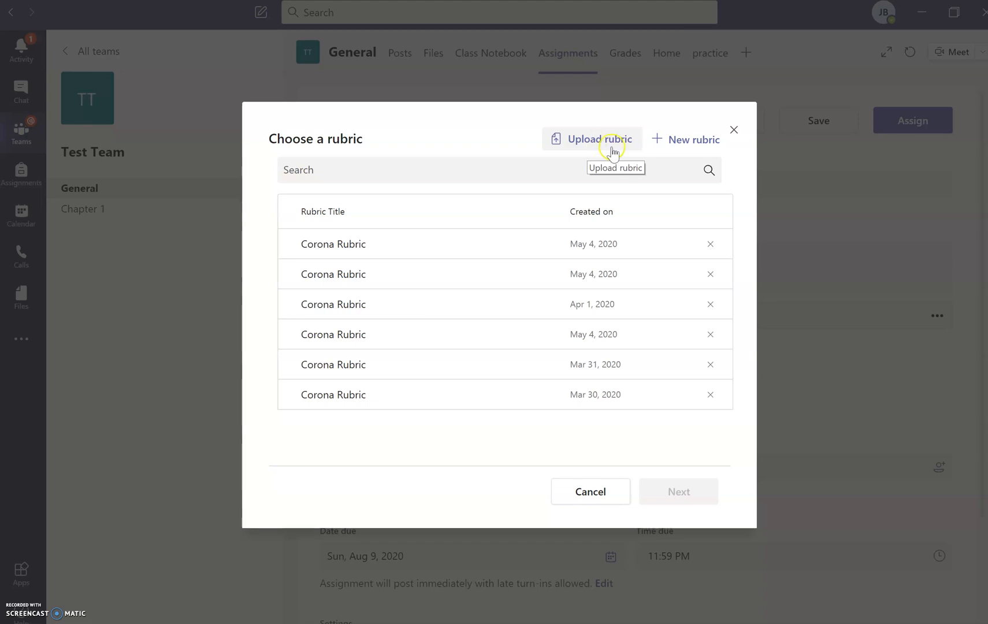
left_click(690, 134)
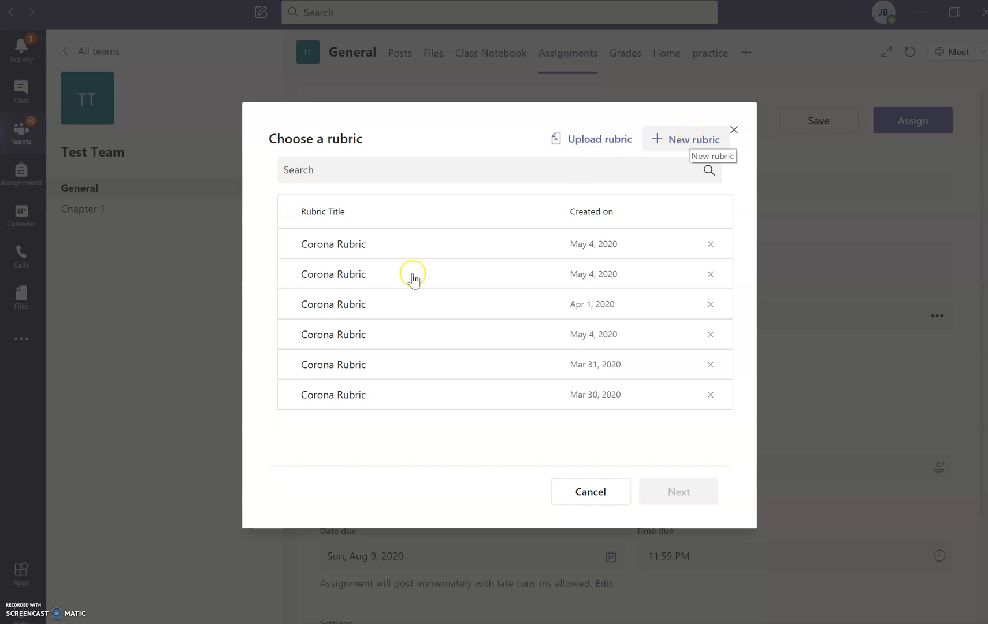
left_click(338, 253)
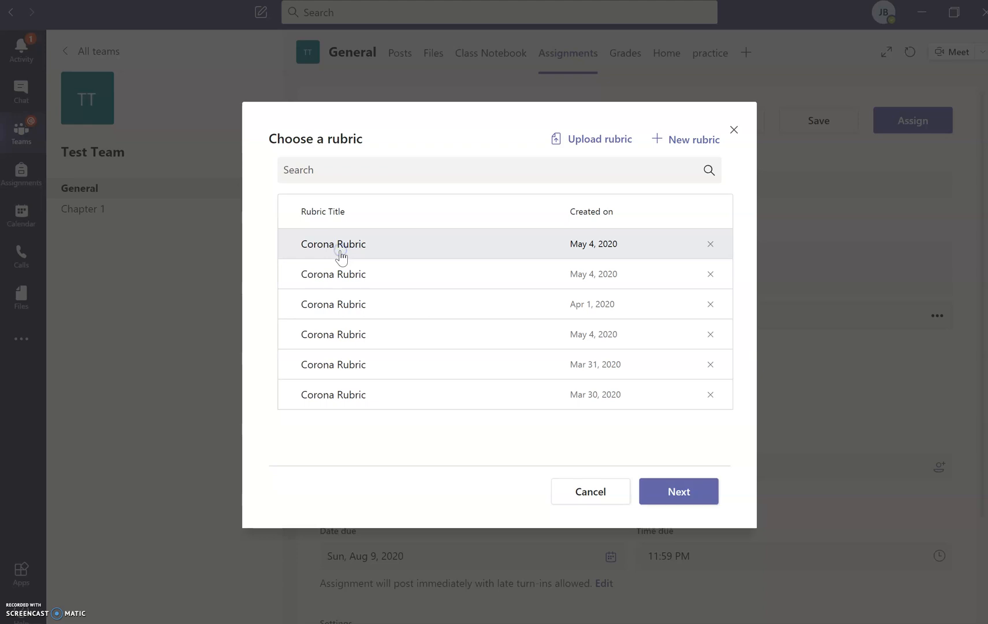
left_click(686, 490)
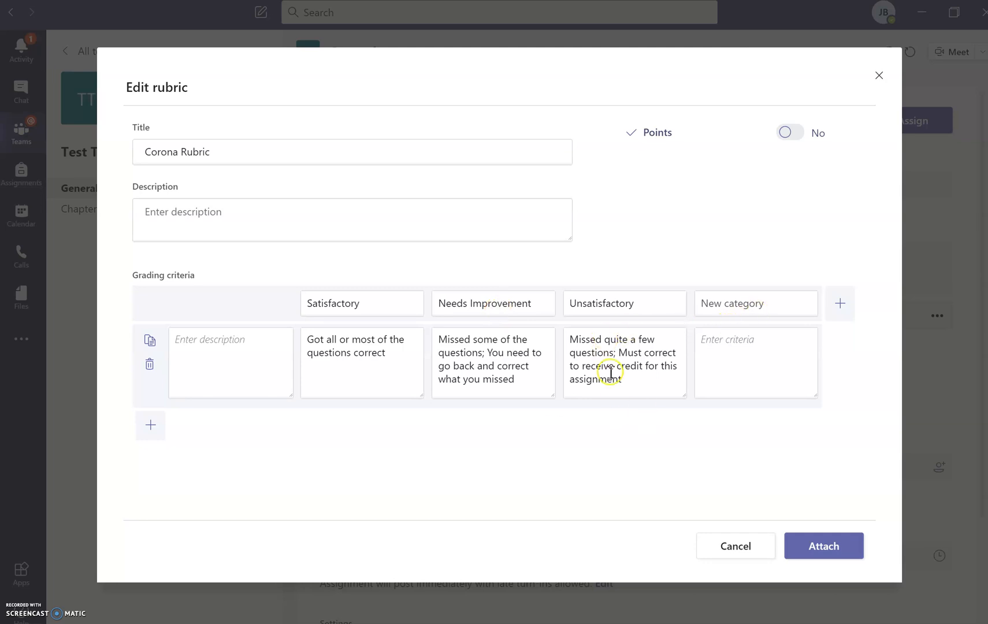
left_click(734, 548)
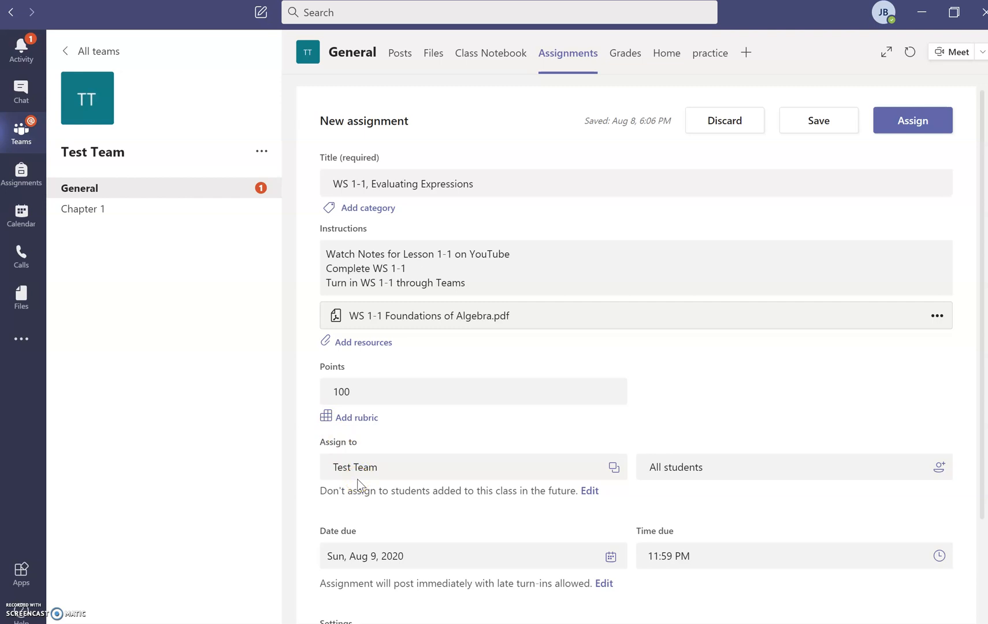
- Try assigning the work to all three other listed classes, including MathTest and 3rd period Algebra I, and clear that selection
left_click(613, 473)
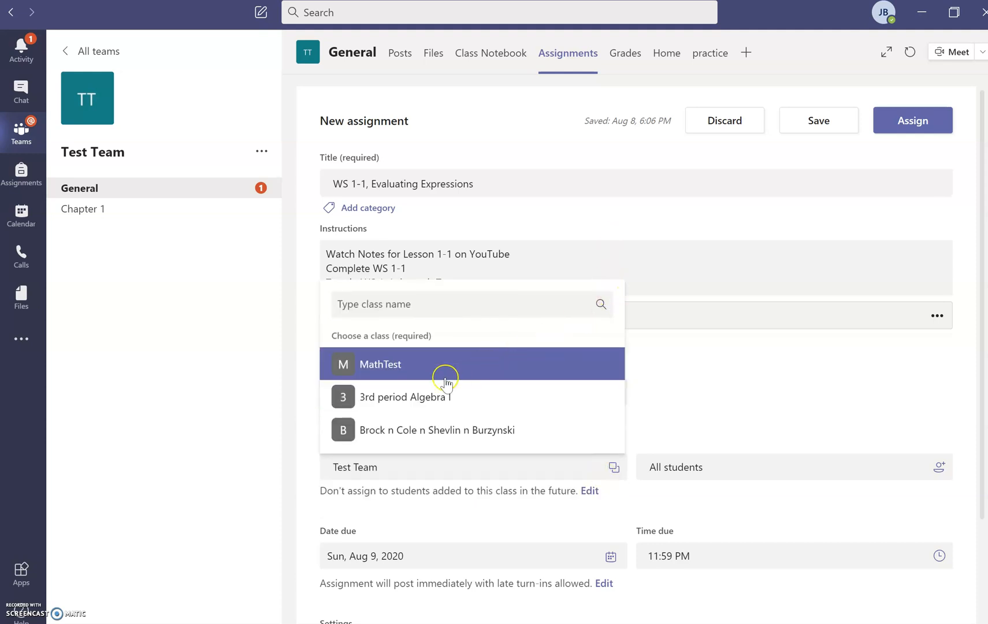
left_click(392, 367)
left_click(406, 391)
left_click(430, 438)
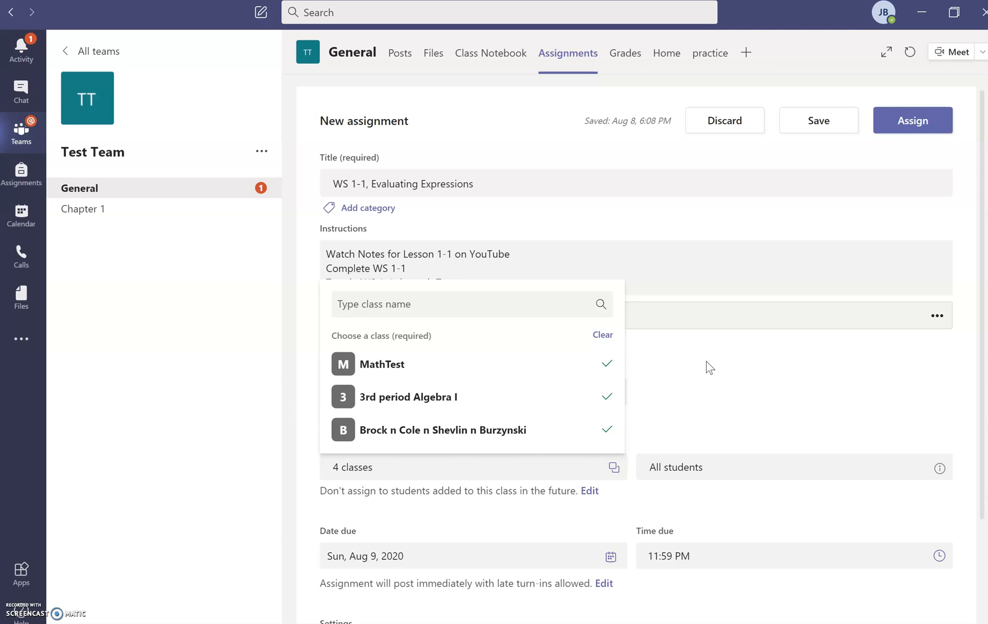
left_click(600, 335)
left_click(601, 336)
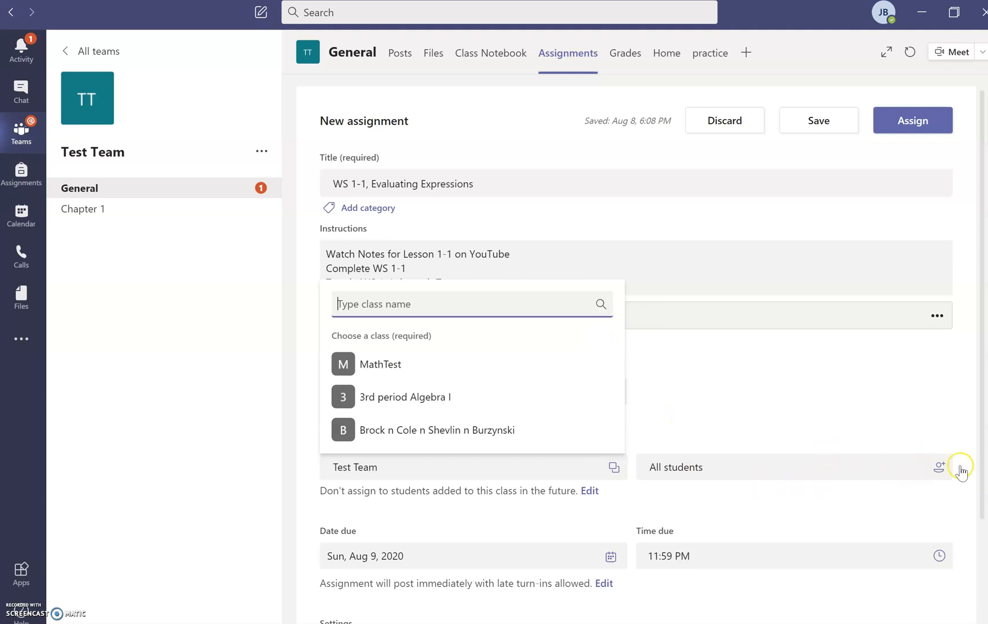
left_click(747, 424)
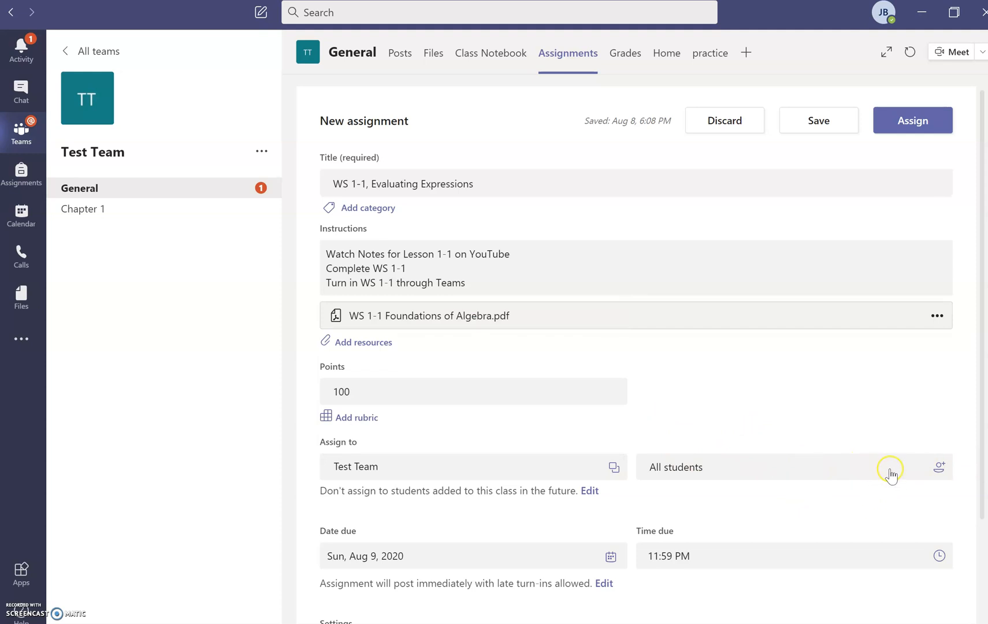
- Review the choice of individual students and the assignment options for students added to the class in the future
left_click(935, 467)
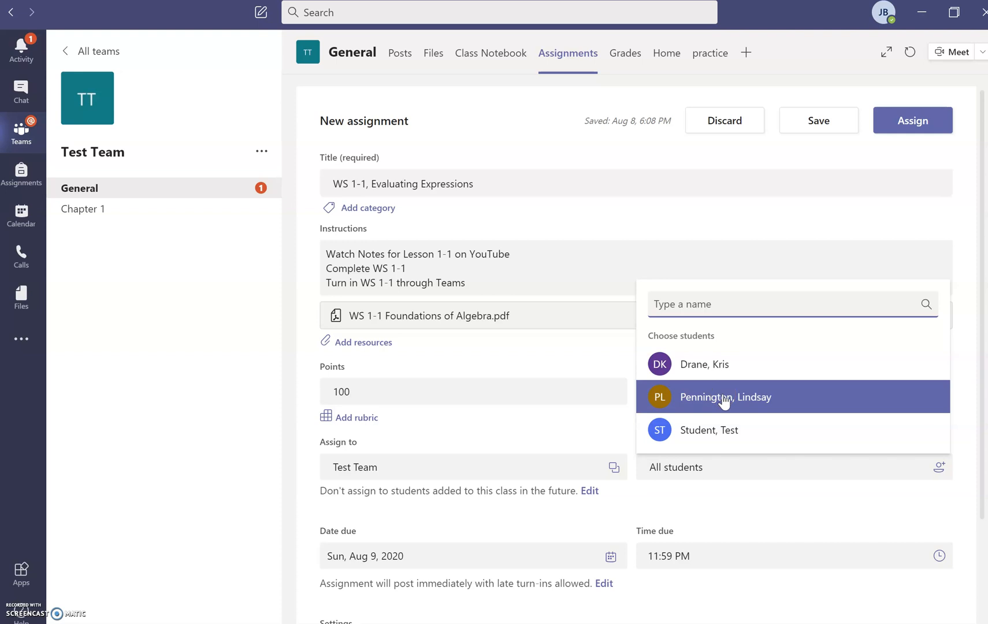
left_click(735, 437)
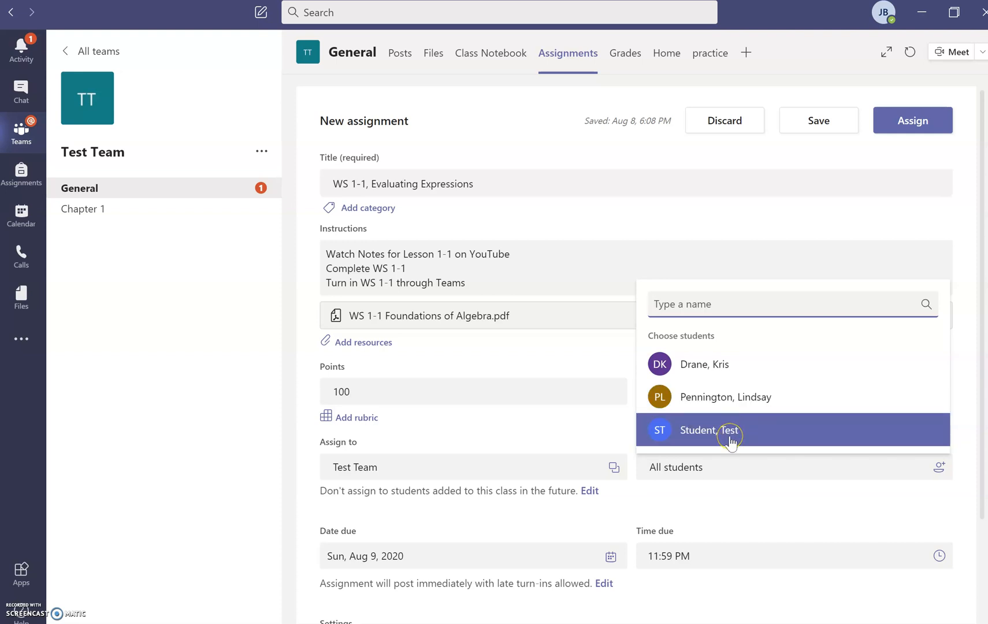
left_click(809, 234)
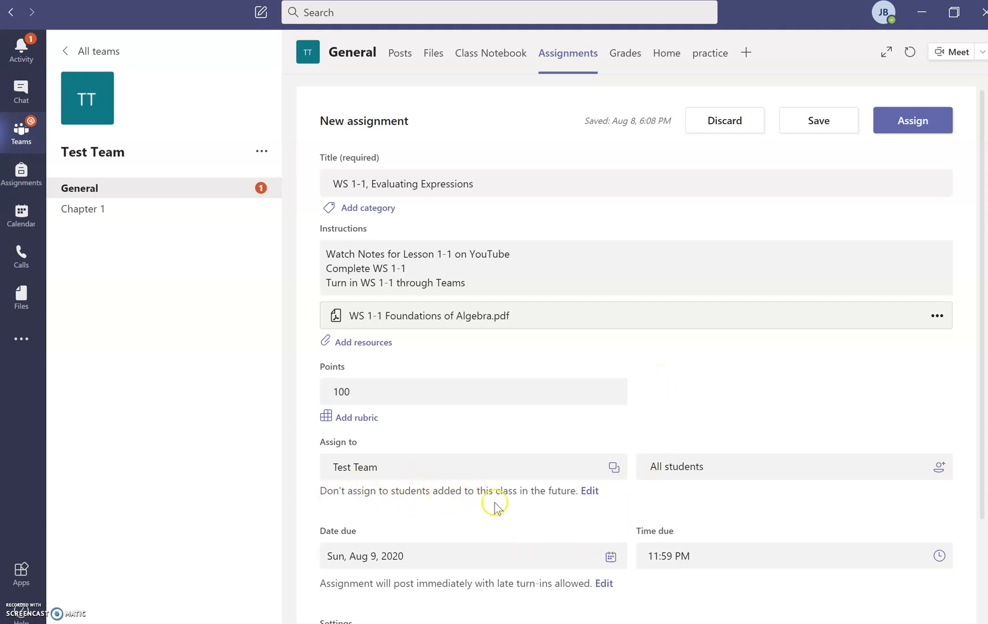
left_click(589, 491)
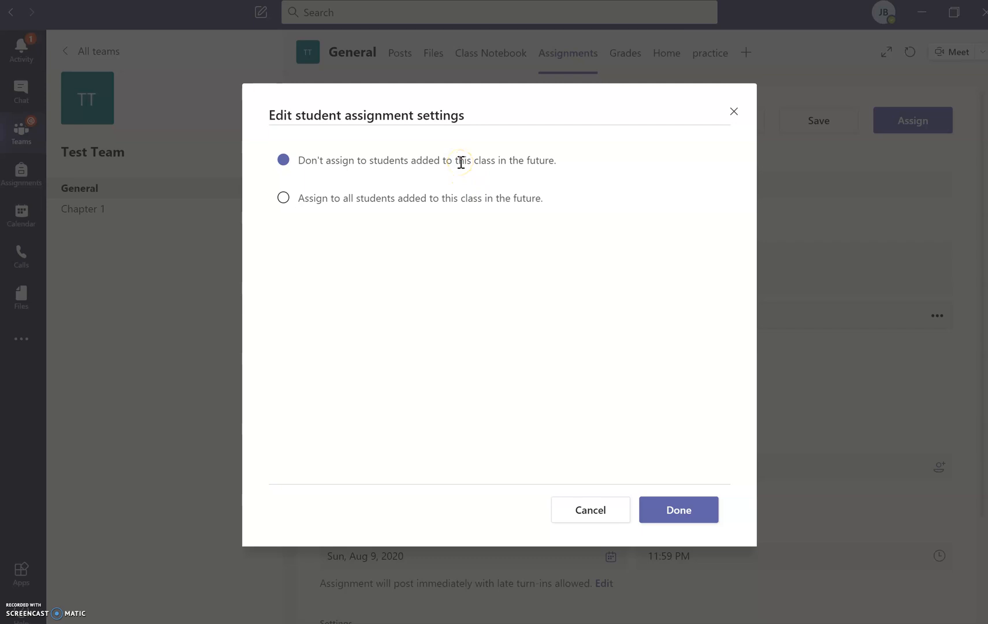
left_click(583, 504)
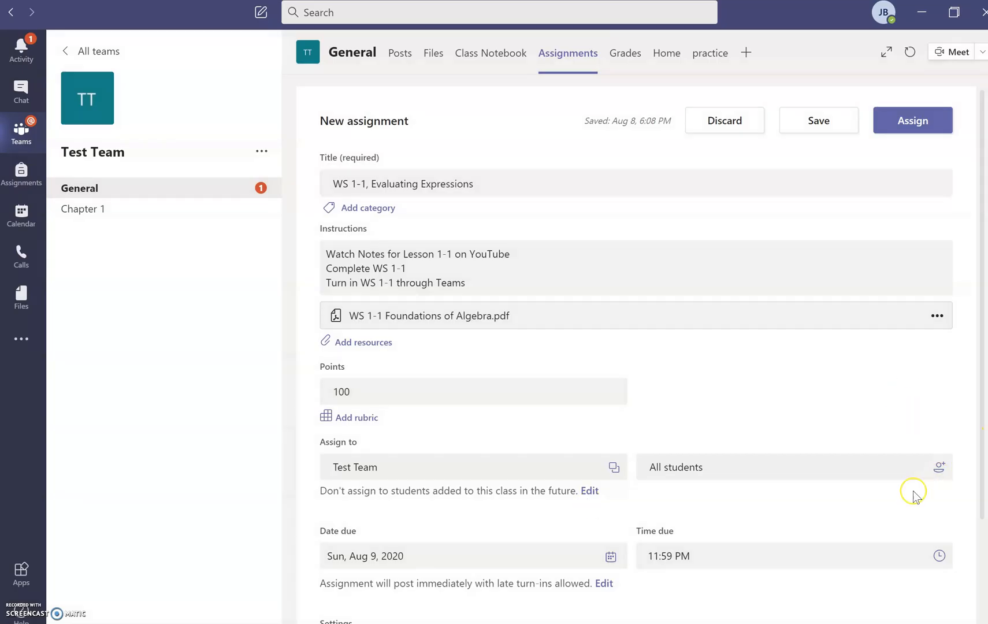
scroll(537, 407, "down", 3)
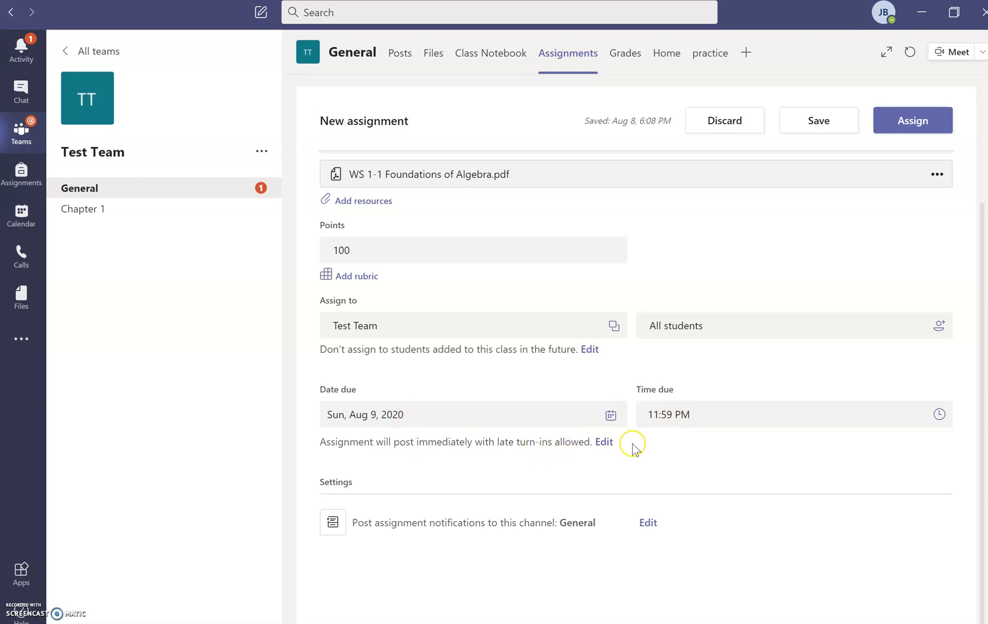
- Review the assignment's posting, due and close date options without changing them, and assign WS 1-1, Evaluating Expressions to the Test Team
left_click(605, 443)
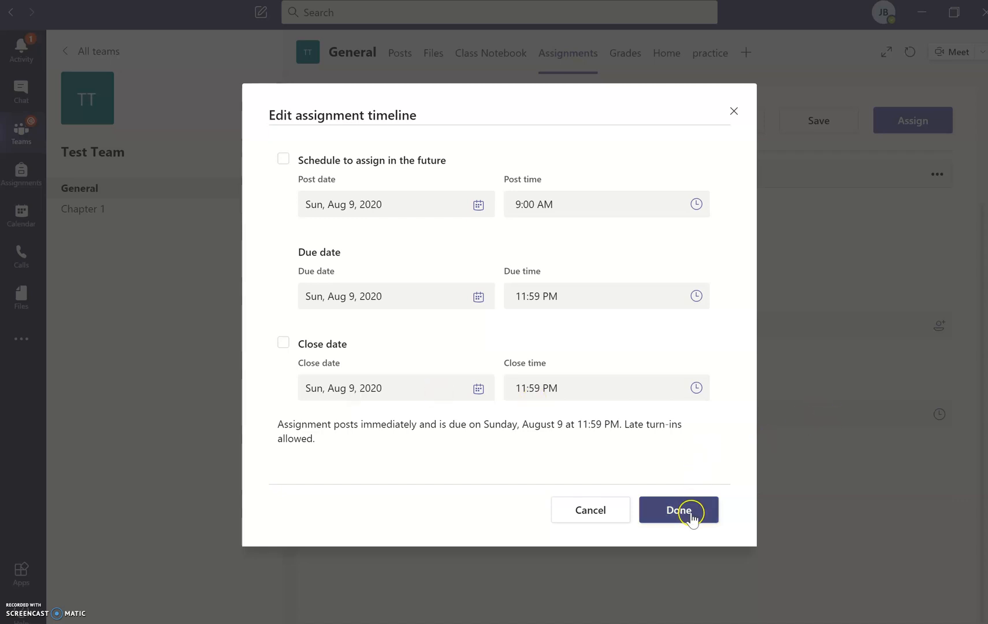
left_click(613, 512)
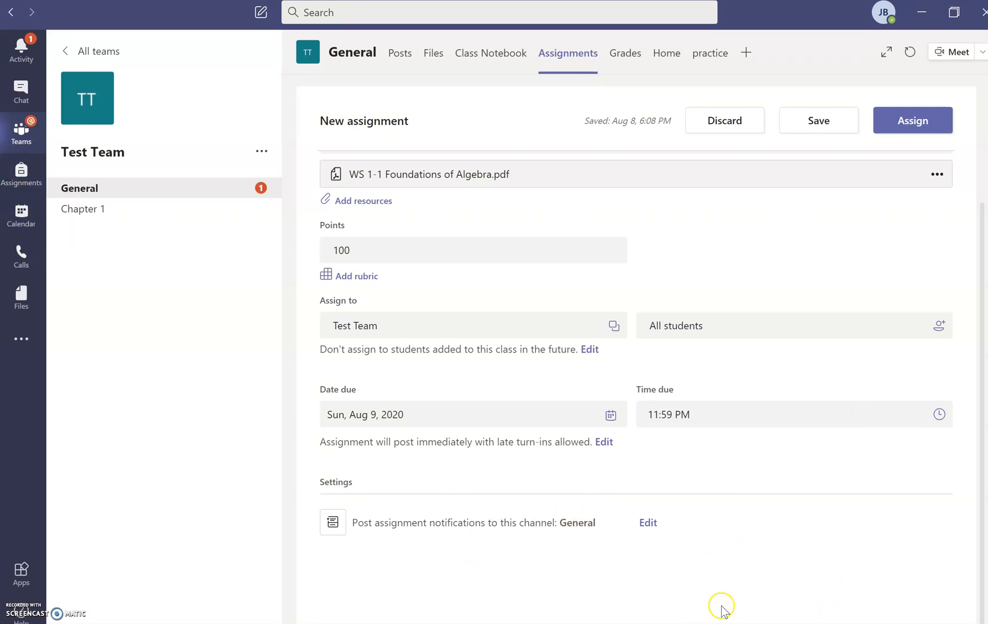
left_click(918, 122)
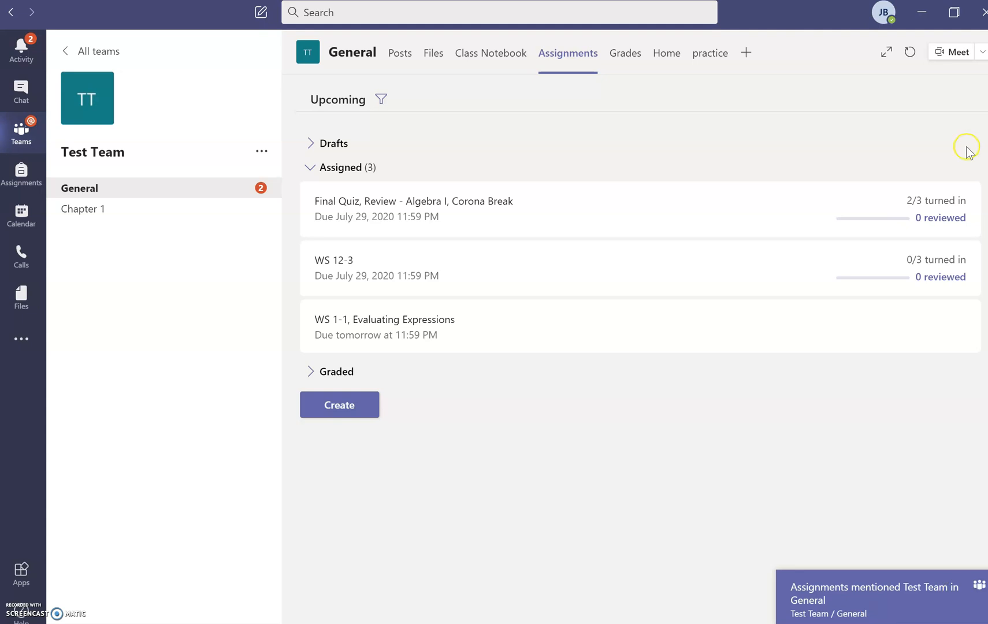
- View the WS 1-1, Evaluating Expressions assignment from its post in the General channel, and return to the assignments list
left_click(397, 57)
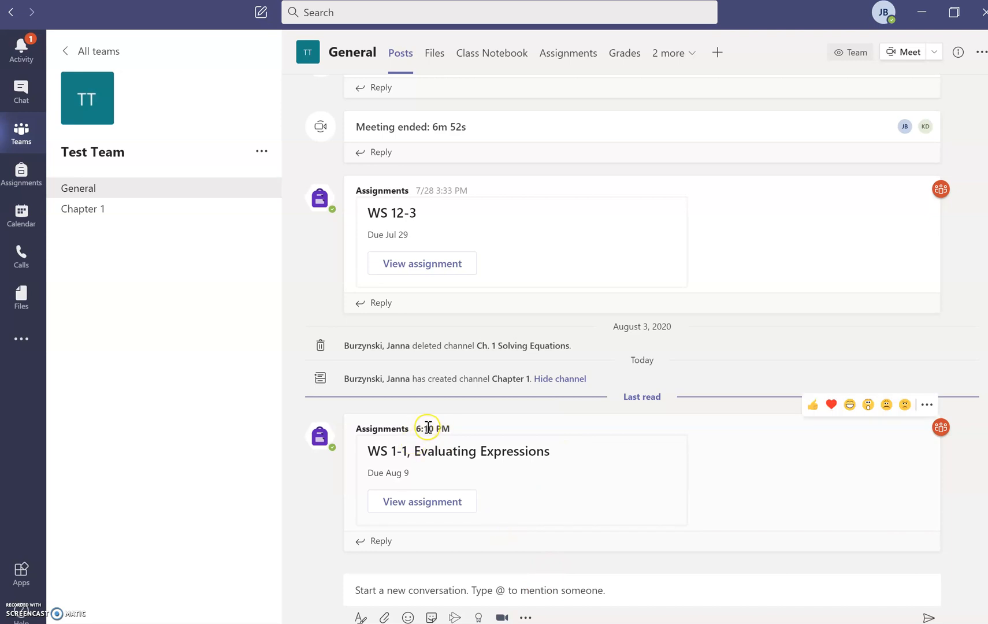
left_click(423, 502)
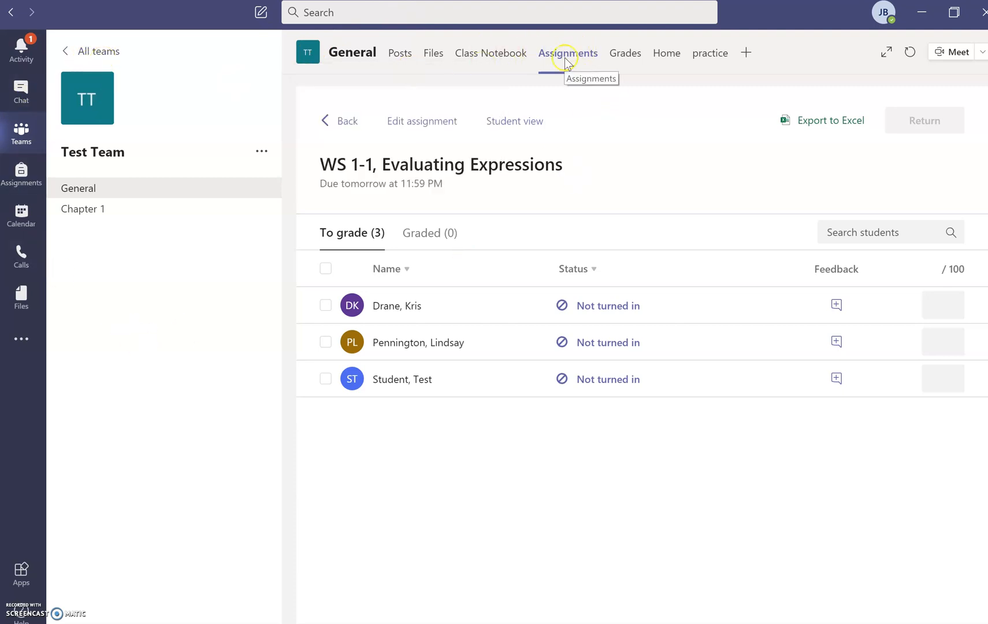
left_click(342, 121)
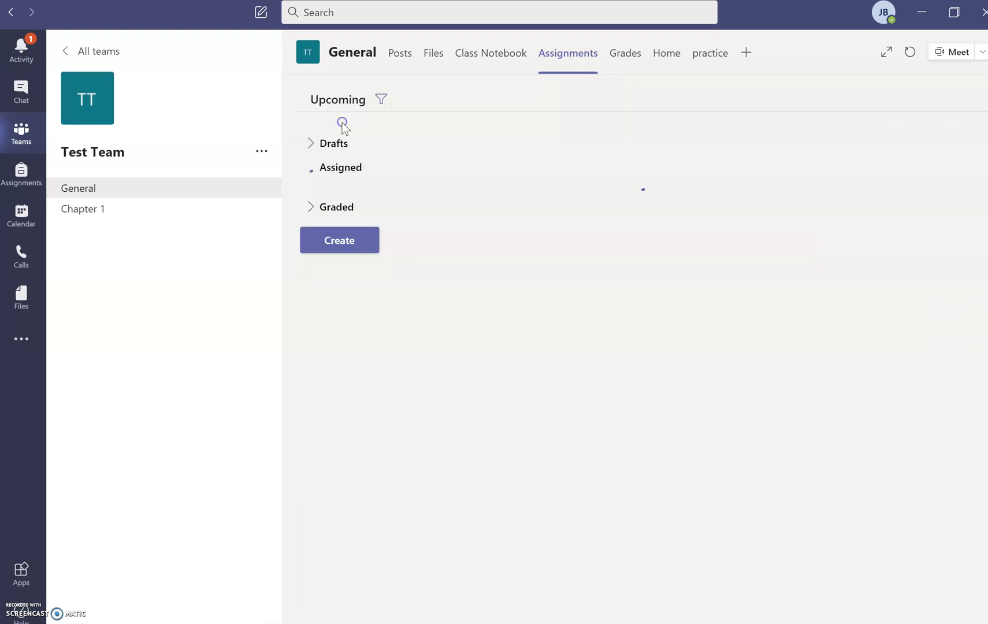